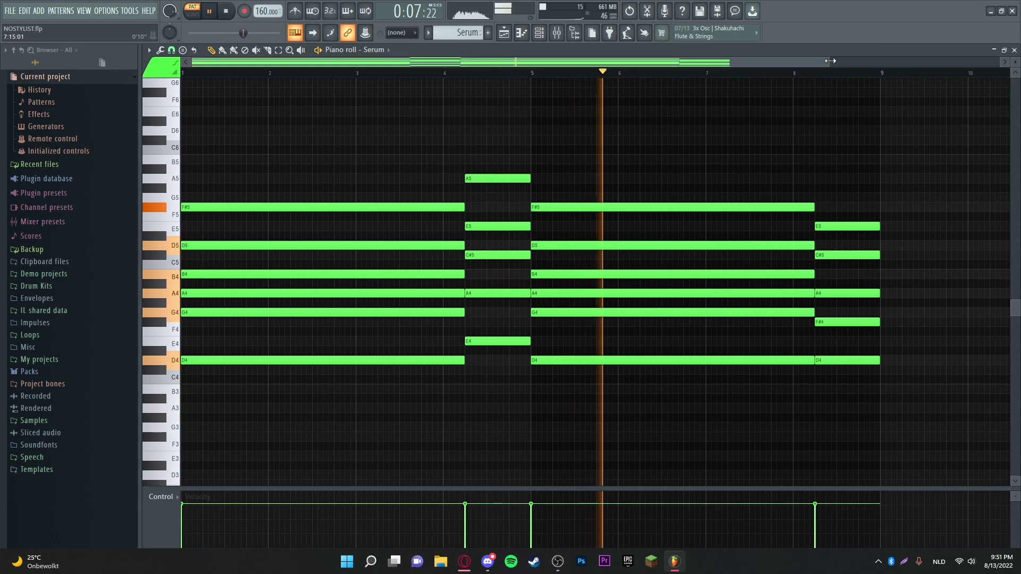
- Stop the chord playback, inspect the Serum synth's oscillator, filter and envelope settings, and return to the playlist
key("space")
left_click(547, 33)
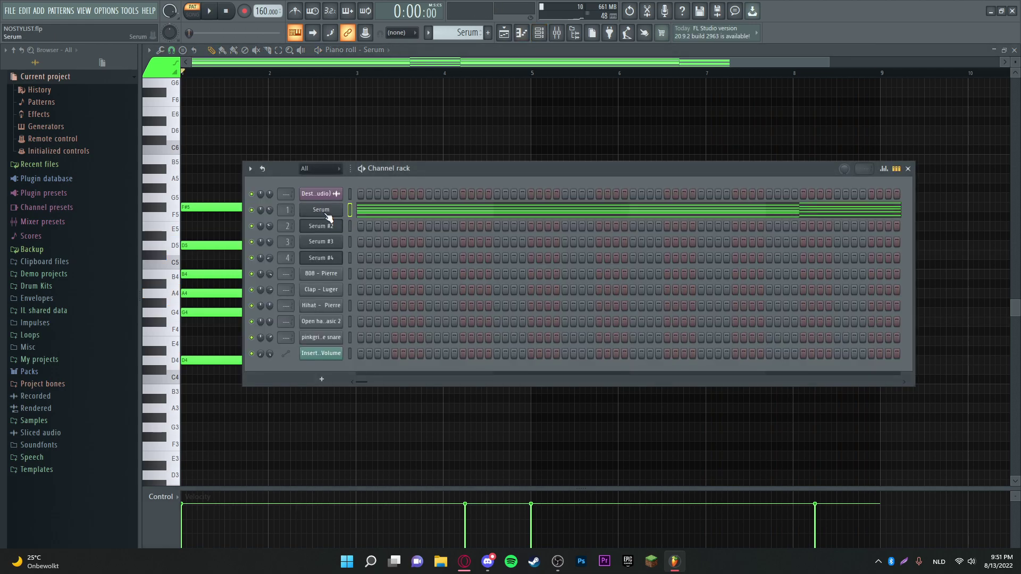
left_click(322, 211)
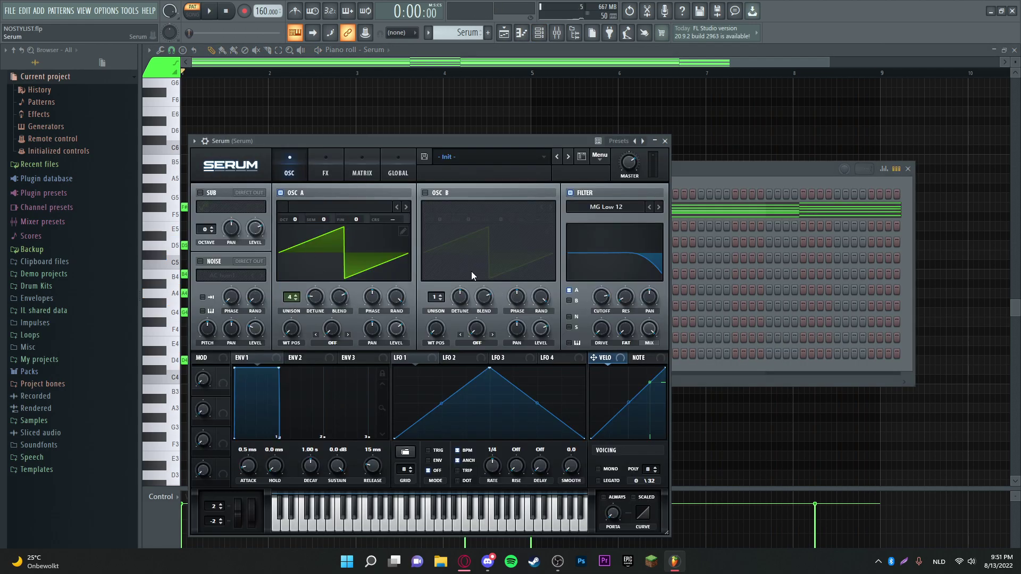
left_click(675, 64)
left_click(1014, 50)
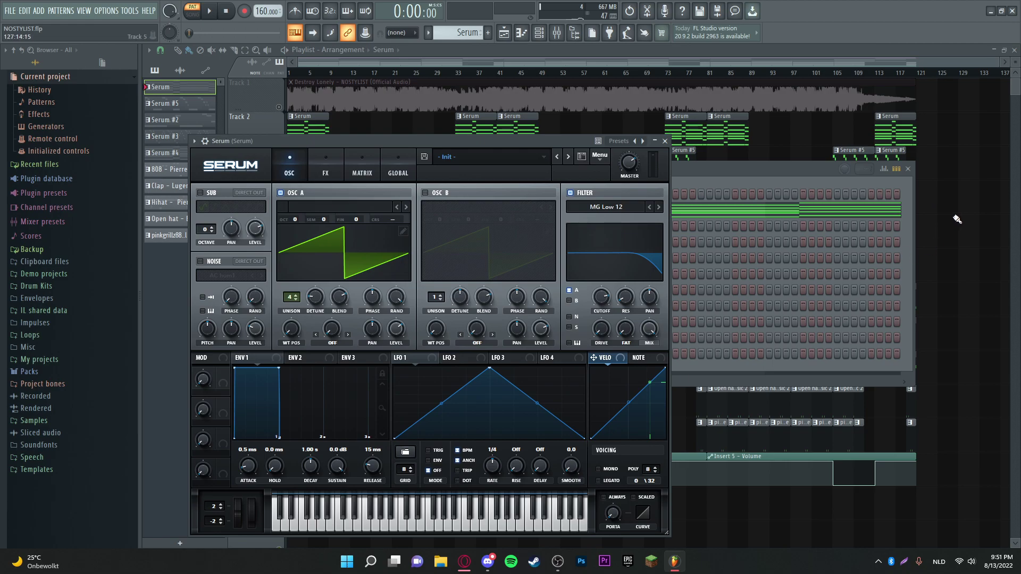
left_click(955, 221)
- Open the Serum #2 melody pattern from Track 4 in the piano roll and listen to it from the start
double_click(316, 193)
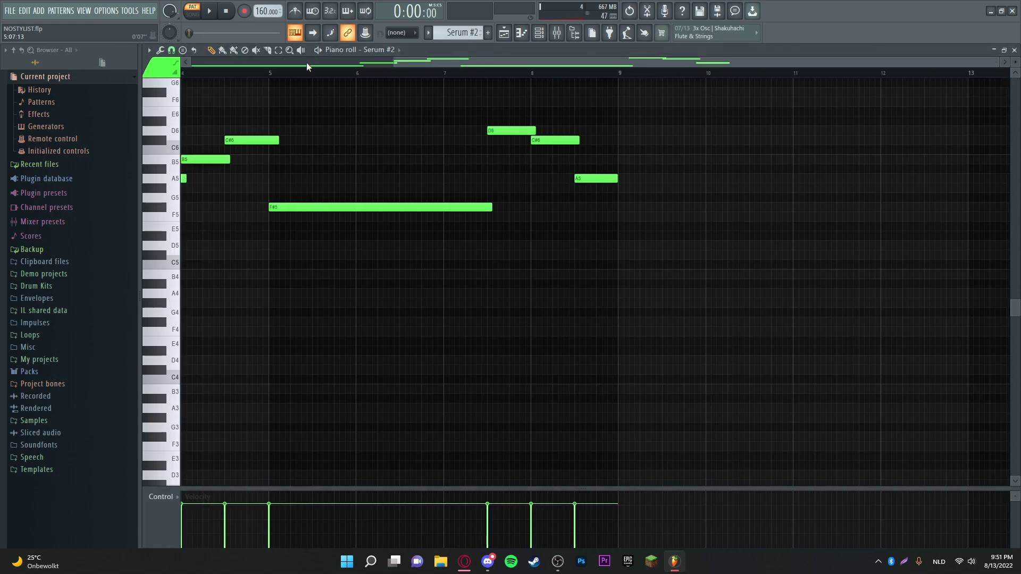
key("space")
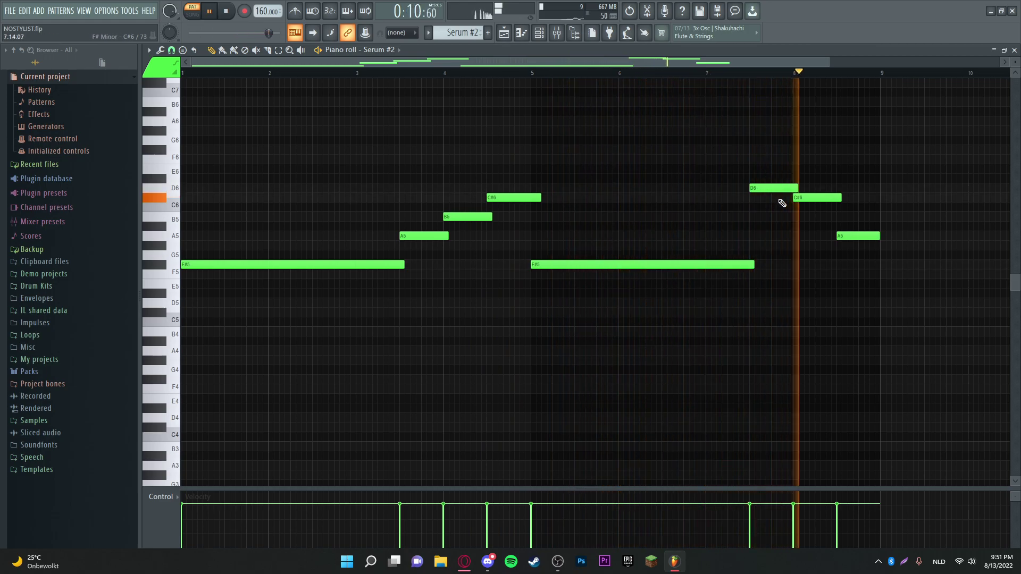
key("space")
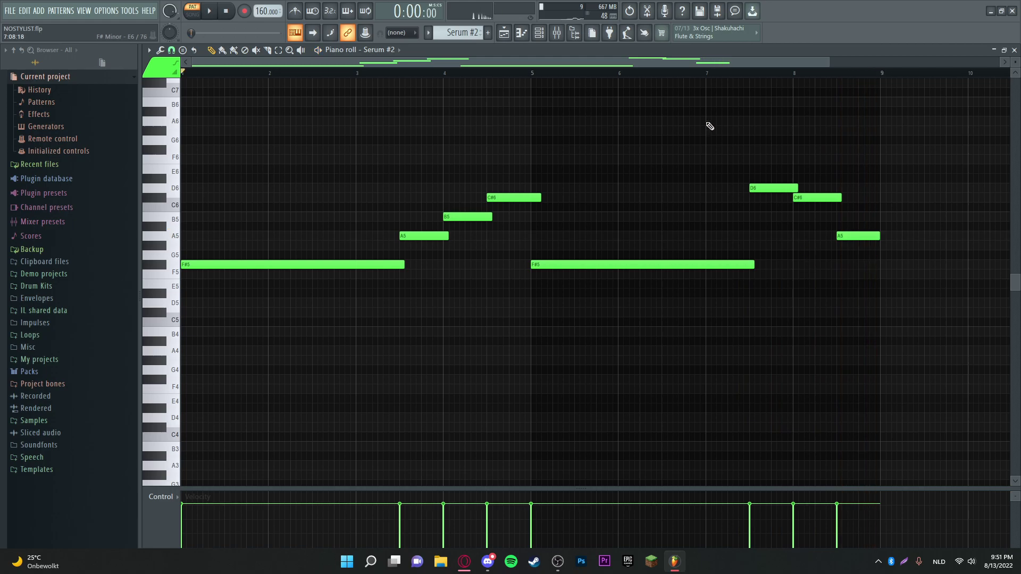
- Inspect the Serum #2 synth's patch settings from the channel rack and return to the playlist
left_click(540, 34)
left_click(322, 226)
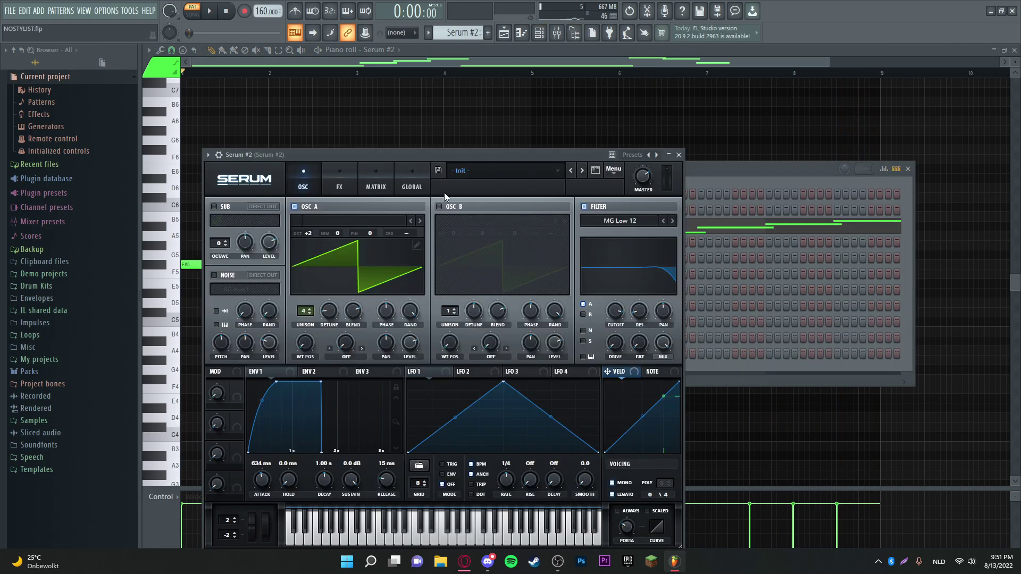
left_click(772, 104)
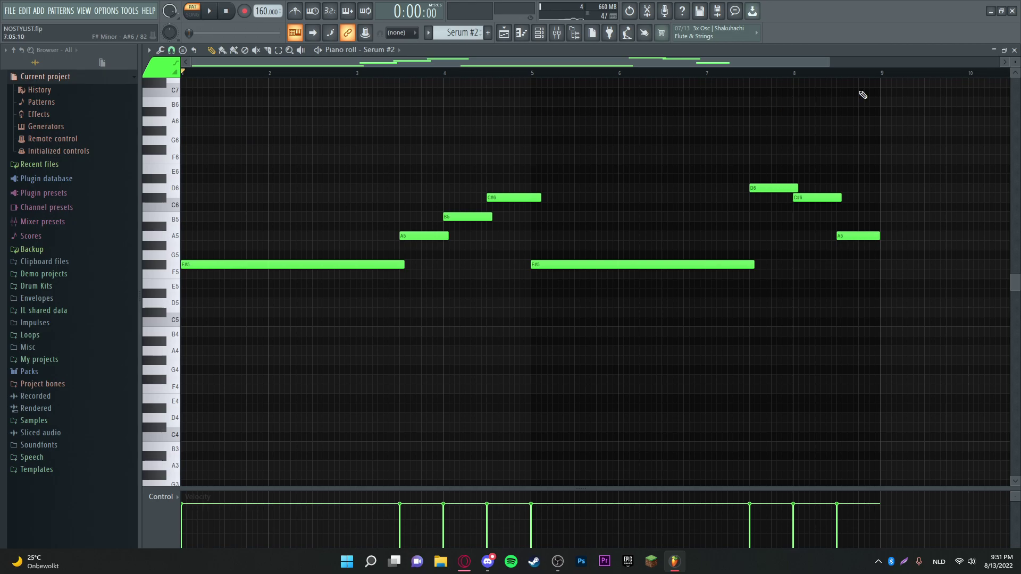
left_click(1014, 50)
left_click(960, 389)
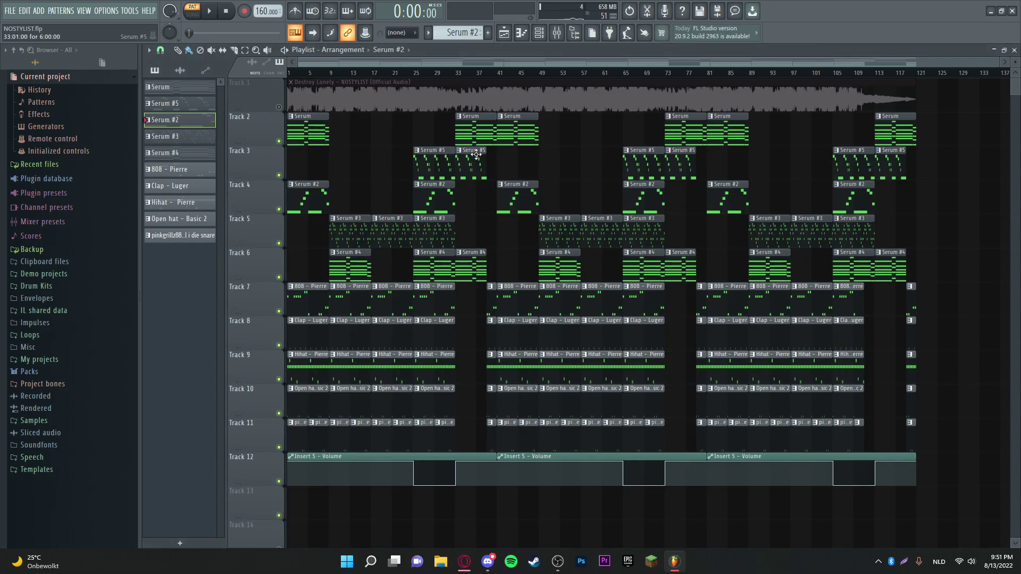
- Open the Serum #3 arpeggio pattern from Track 5 in the piano roll and play it from bar 1
double_click(341, 236)
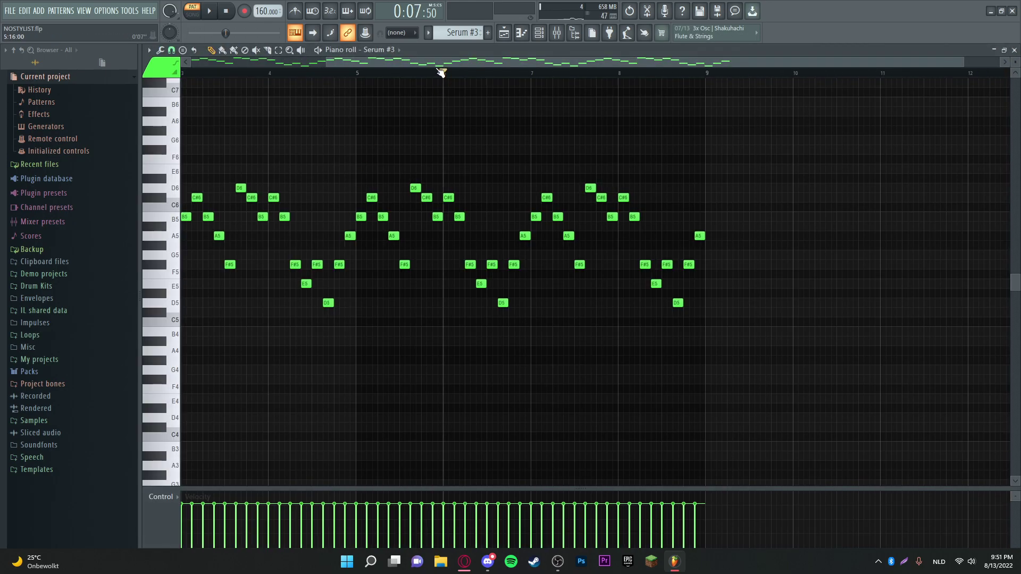
left_click_drag(442, 71, 184, 72)
left_click_drag(372, 62, 259, 64)
key("space")
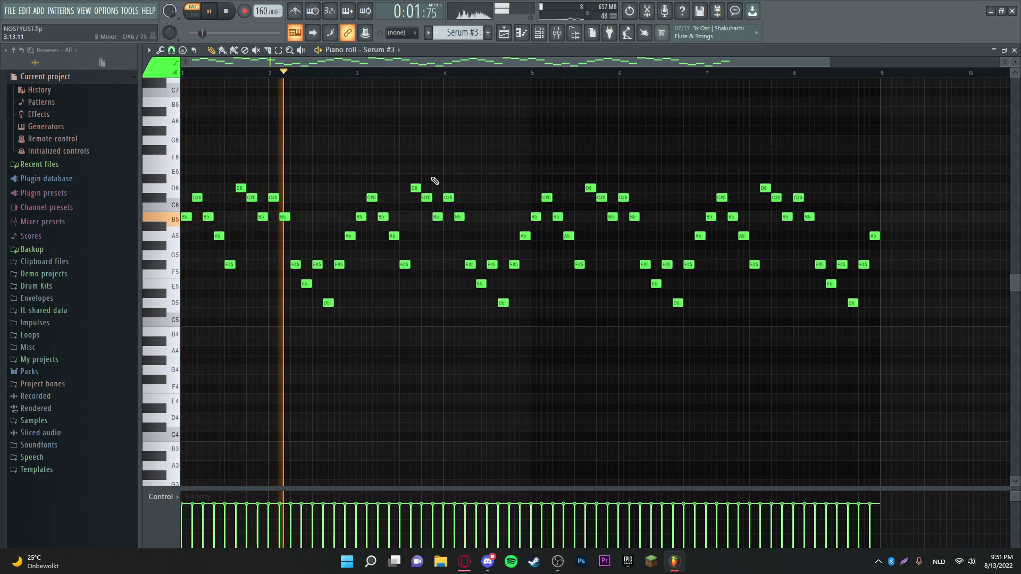
- Inspect the HalfTime effect on mixer Insert 6 and the effects on Serum #3 and Insert 5, then close the mixer
left_click(556, 32)
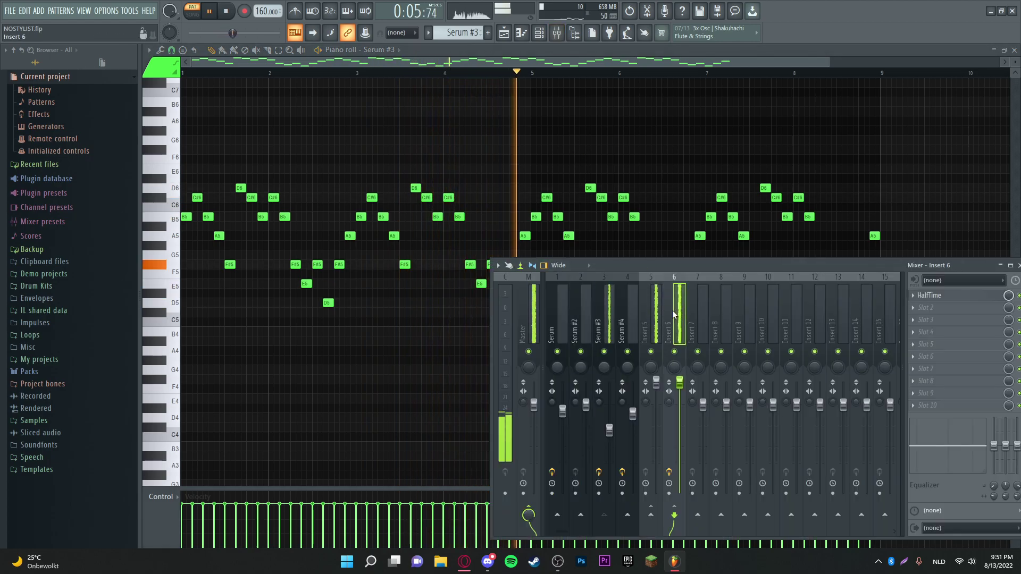
left_click(936, 295)
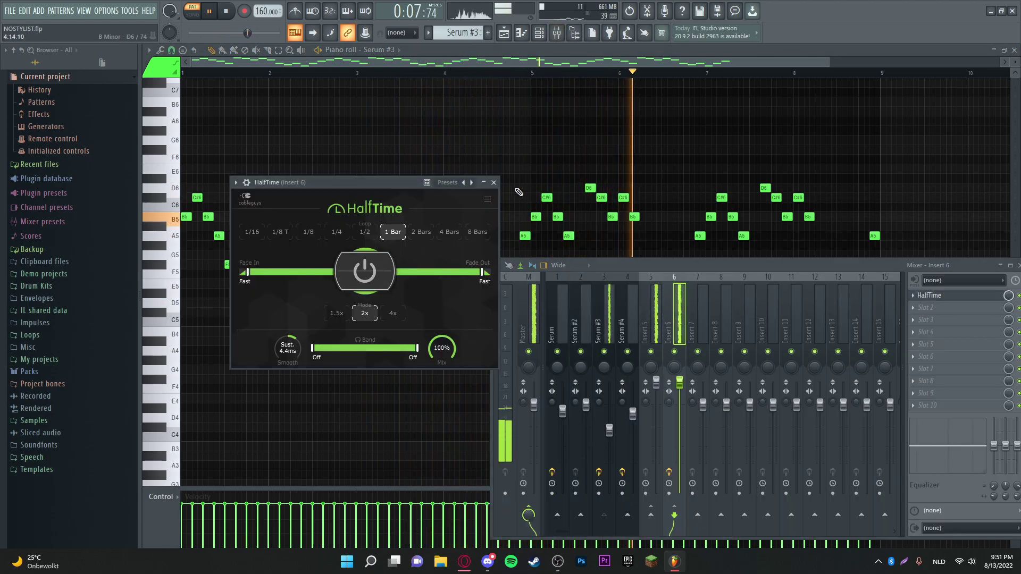
left_click(494, 182)
left_click(603, 322)
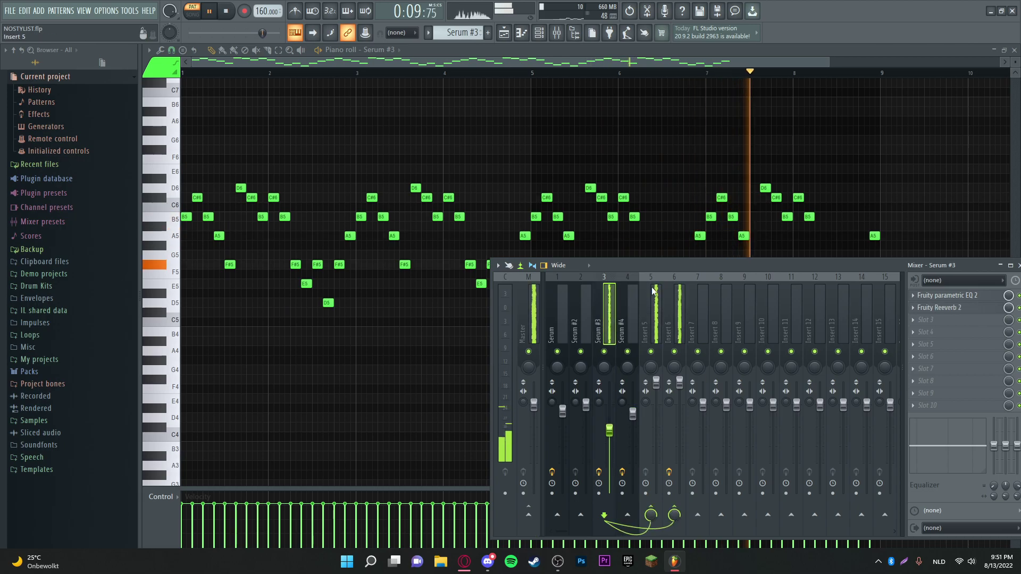
left_click(659, 309)
left_click(1018, 265)
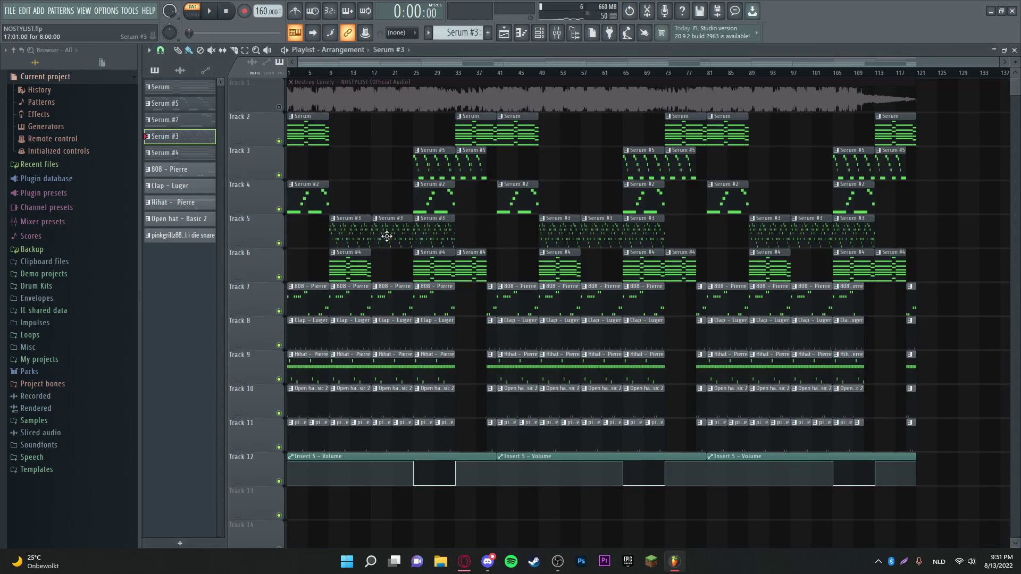
- Open the Serum #4 chord pattern from Track 6 in the piano roll and play it from the start
double_click(350, 269)
left_click_drag(518, 67, 330, 69)
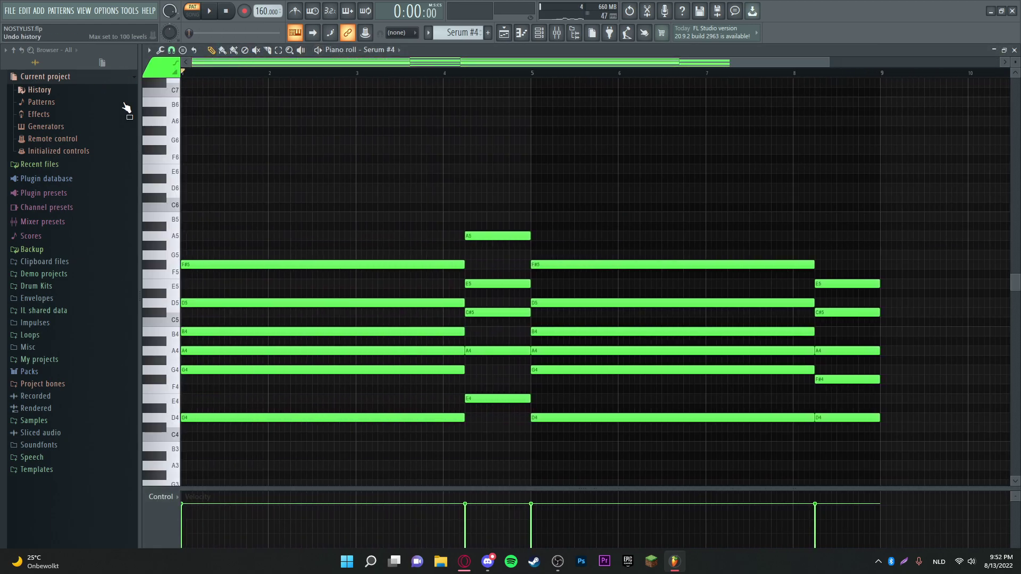
scroll(378, 130, "down", 3)
key("space")
scroll(378, 130, "up", 2)
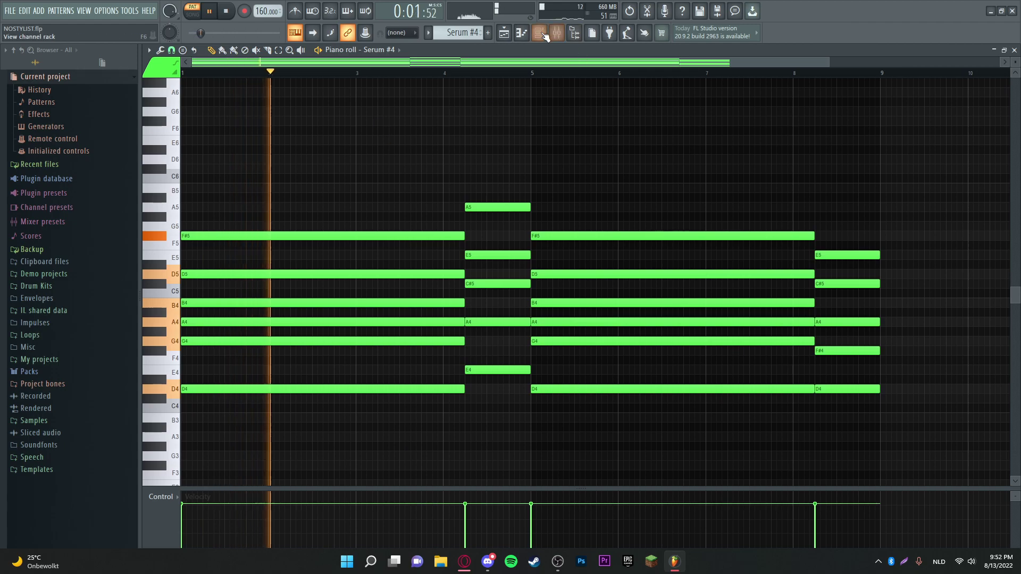
- Inspect the Serum #4 synth's patch settings while the chords play, then stop playback
left_click(540, 32)
left_click(333, 262)
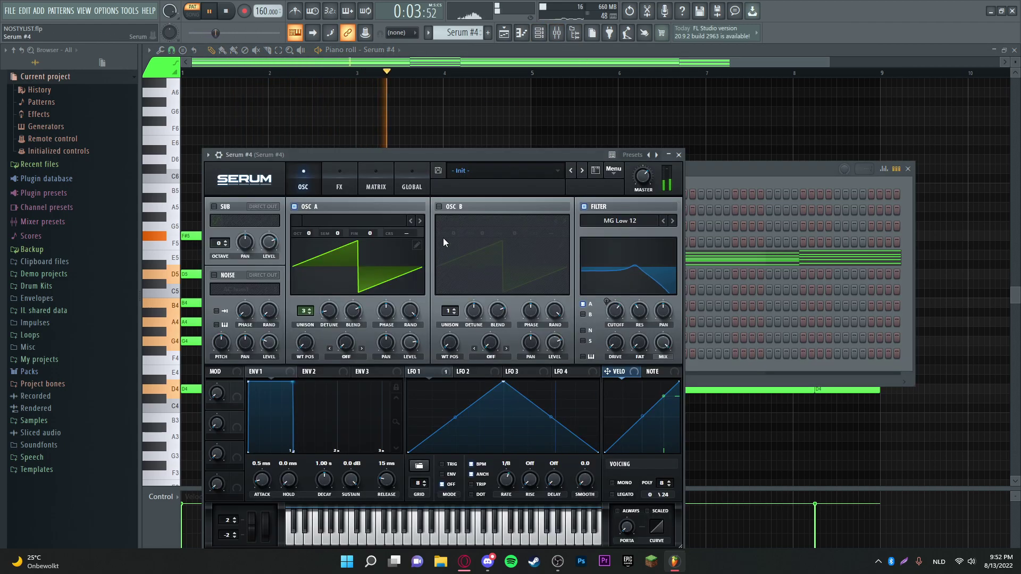
left_click(580, 104)
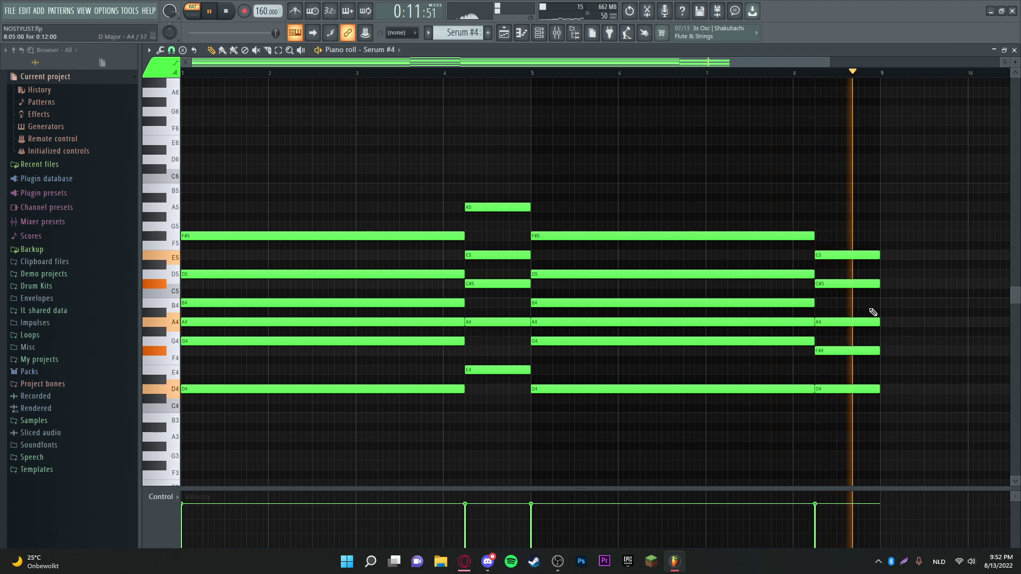
key("space")
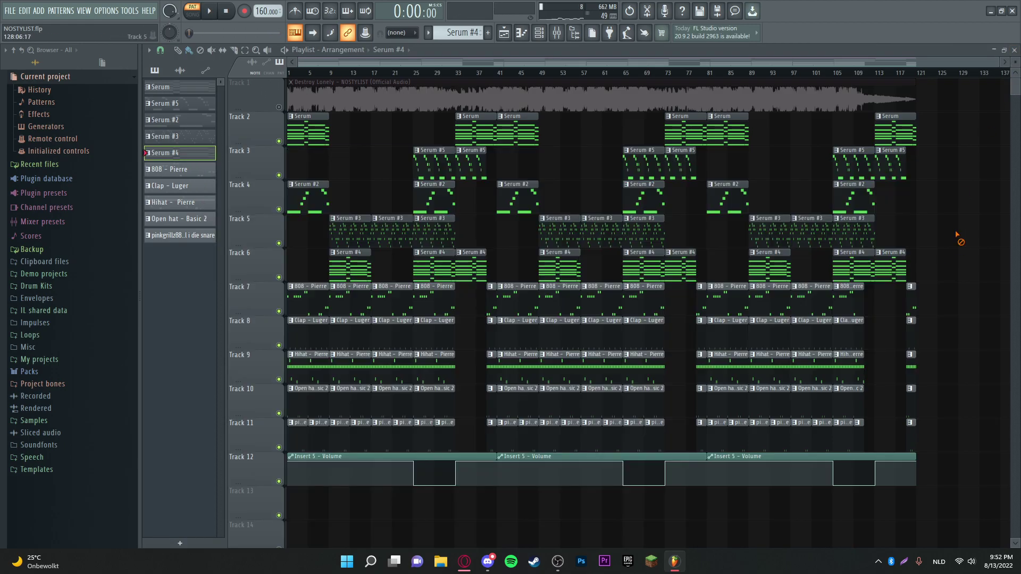
- Open the Serum #5 melody pattern from Track 3 in the piano roll and play it from the start
double_click(446, 182)
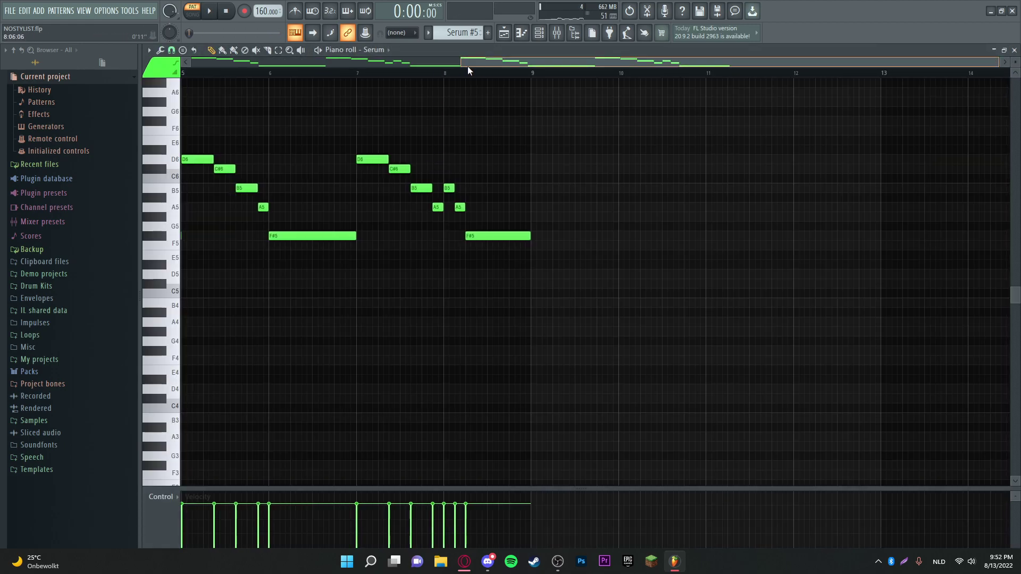
scroll(476, 71, "down", 2)
scroll(323, 212, "down", 1)
key("space")
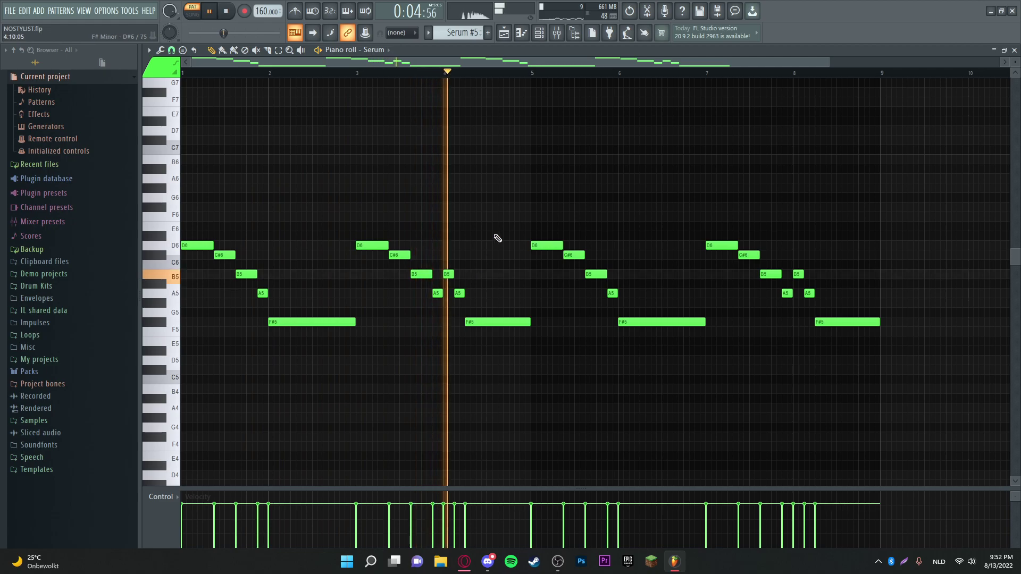
- Inspect the Serum synth used by the Serum #5 pattern, stop playback and return to the playlist
left_click(539, 33)
left_click(309, 208)
left_click(601, 106)
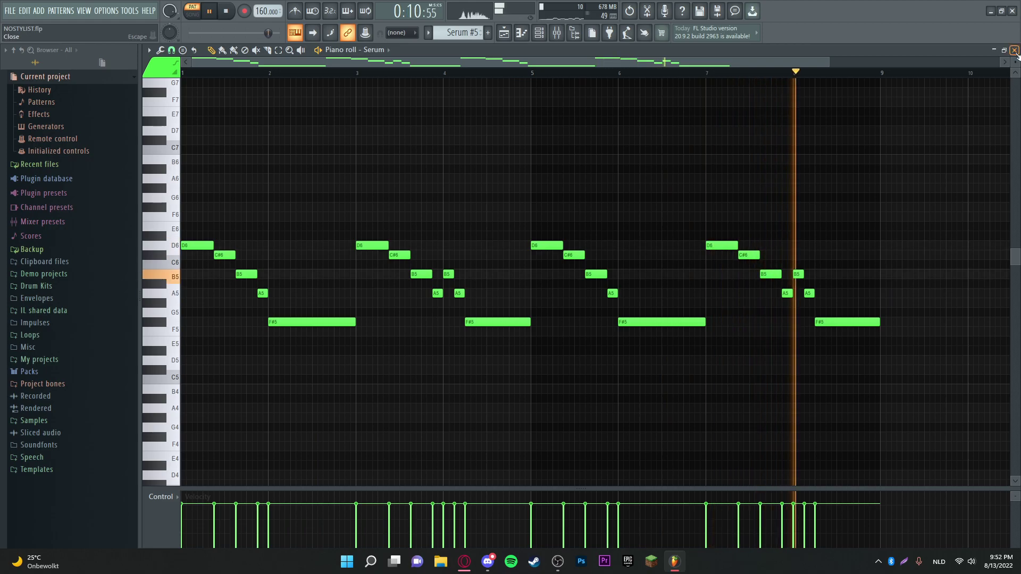
key("space")
left_click(1014, 49)
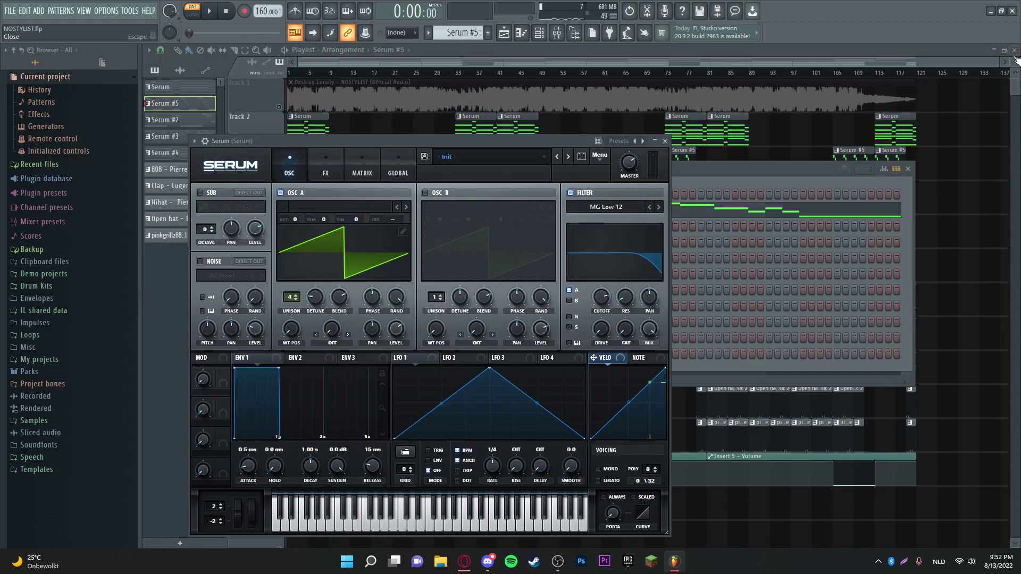
left_click(944, 177)
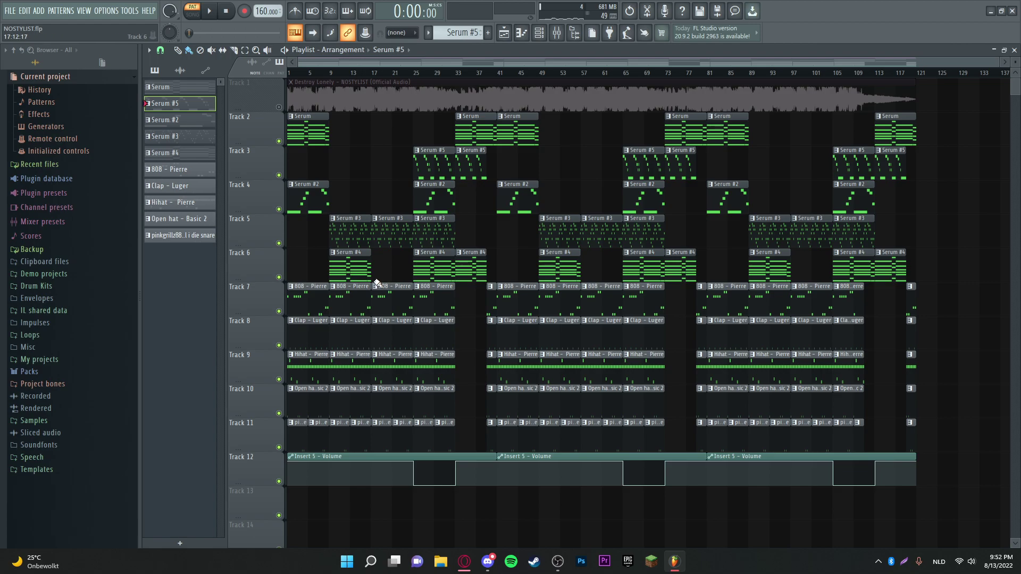
- Open the 808 - Pierre bass pattern from Track 7, listen to its notes and return to the playlist
double_click(304, 302)
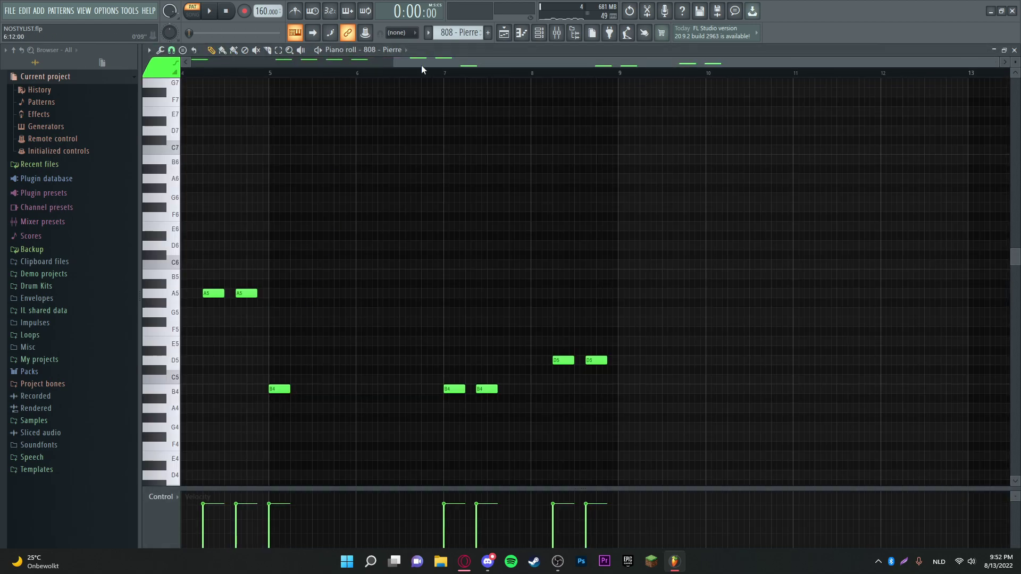
key("space")
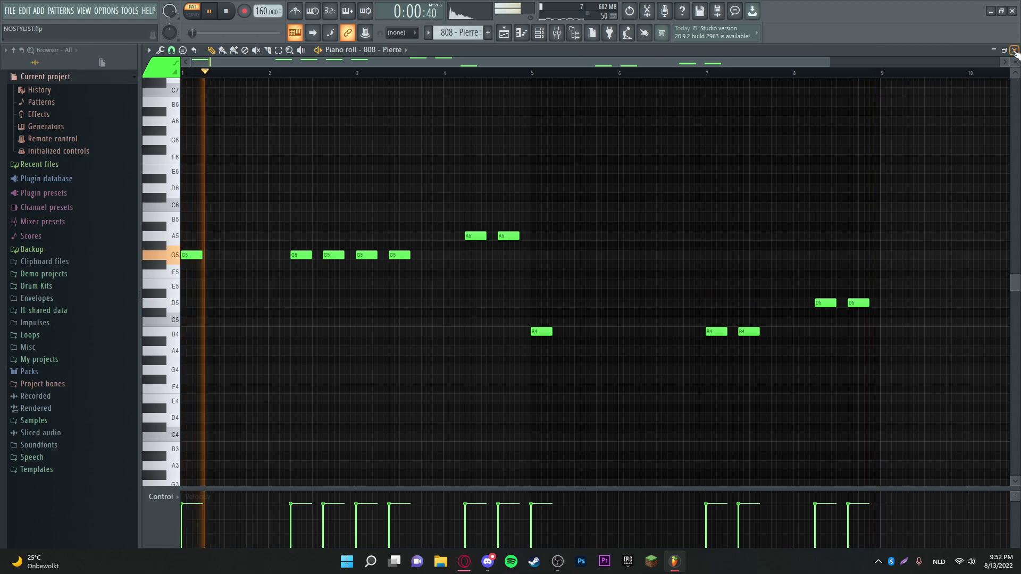
left_click(1014, 50)
key("F6")
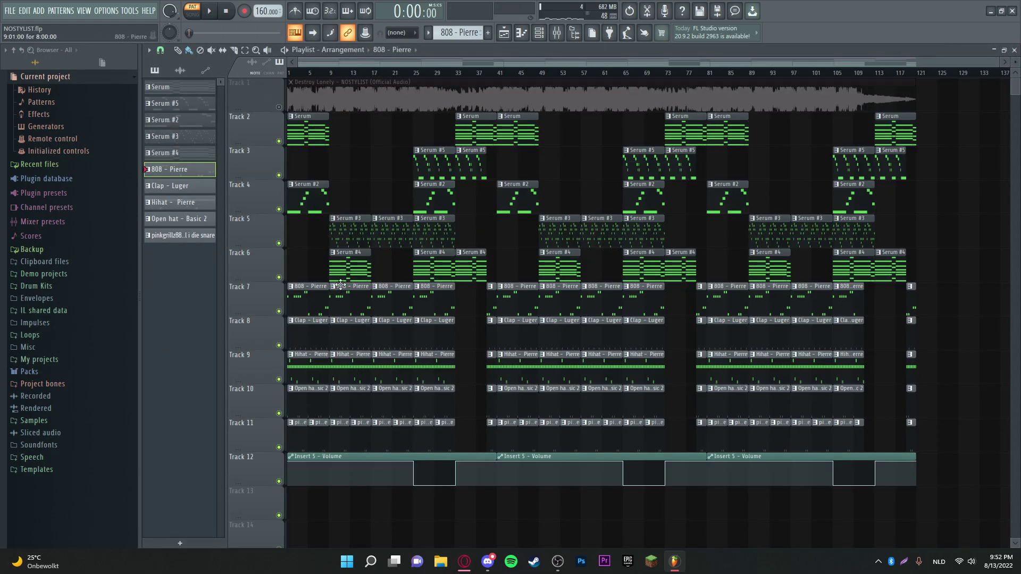
- Open the Clap - Luger pattern from Track 8, listen to its hits and return to the playlist
double_click(319, 331)
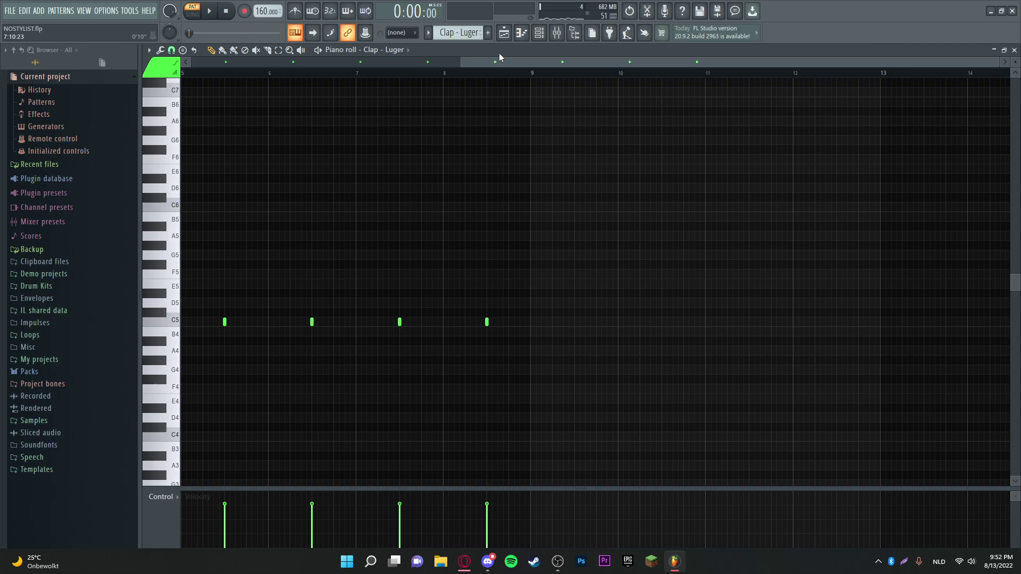
key("space")
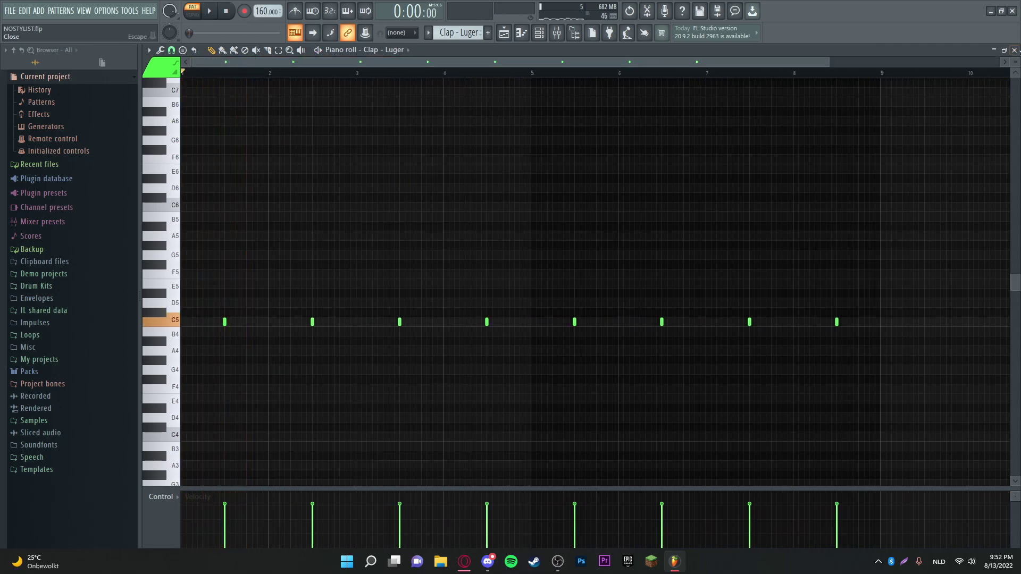
left_click(1014, 50)
key("F6")
key("space")
- Open the Hihat - Pierre pattern from Track 9, play it while examining its rolls, and return to the playlist
double_click(321, 371)
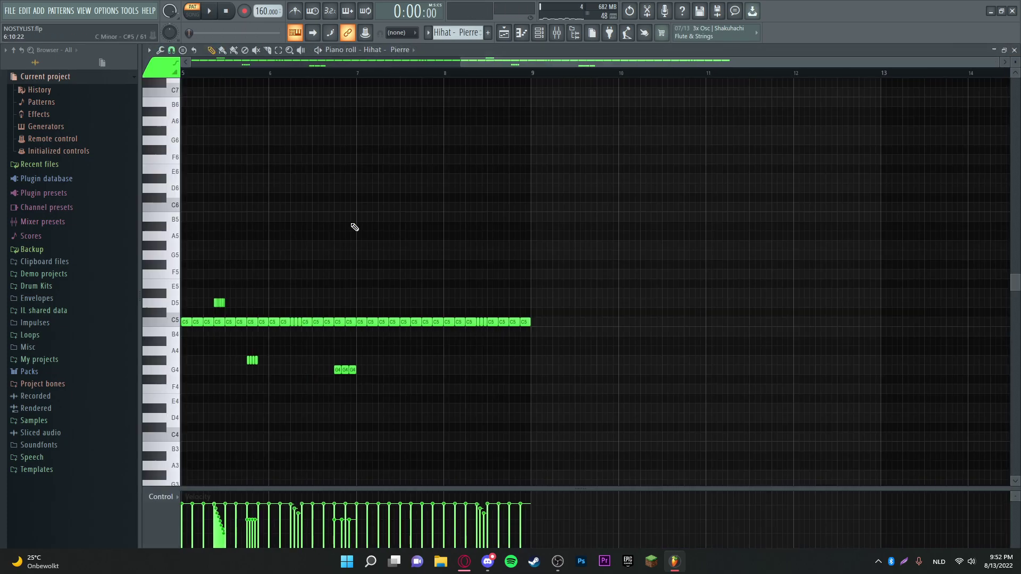
left_click_drag(515, 64, 247, 65)
key("space")
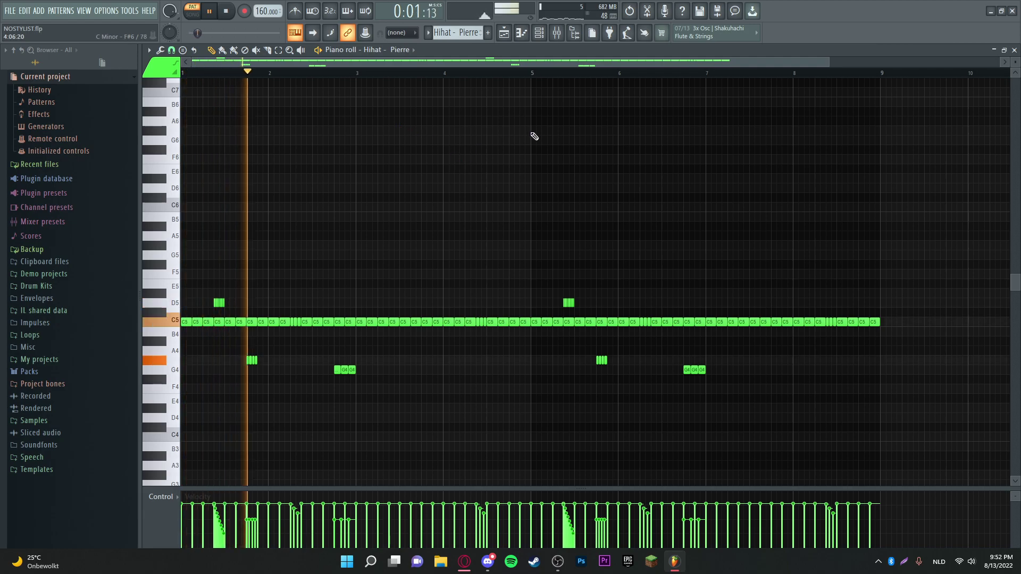
left_click_drag(829, 59, 670, 60)
key("space")
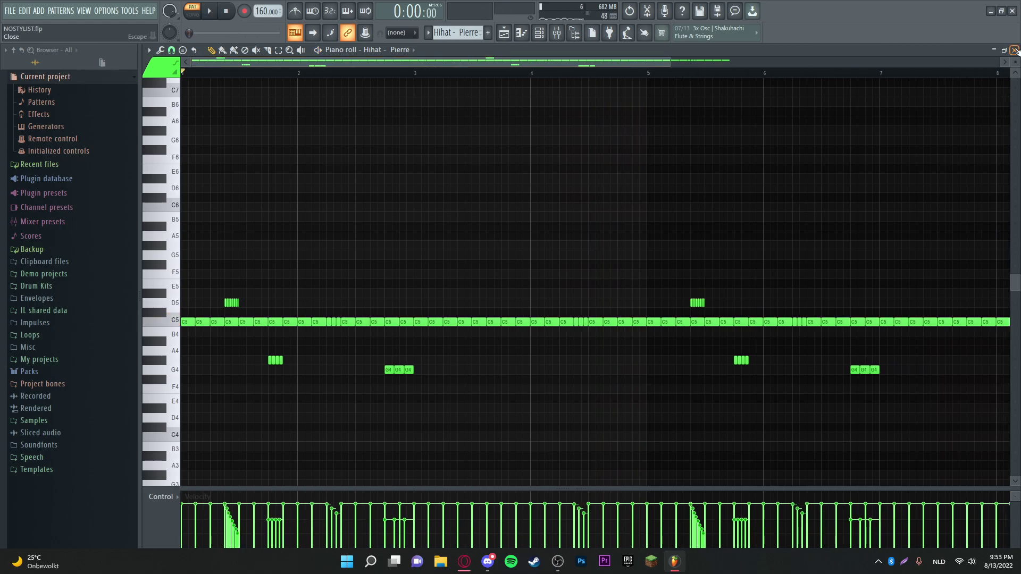
left_click(1015, 51)
key("F6")
- Open the Open hat - Basic 2 pattern from Track 10, clear the time selection and play it from bar 1
double_click(318, 406)
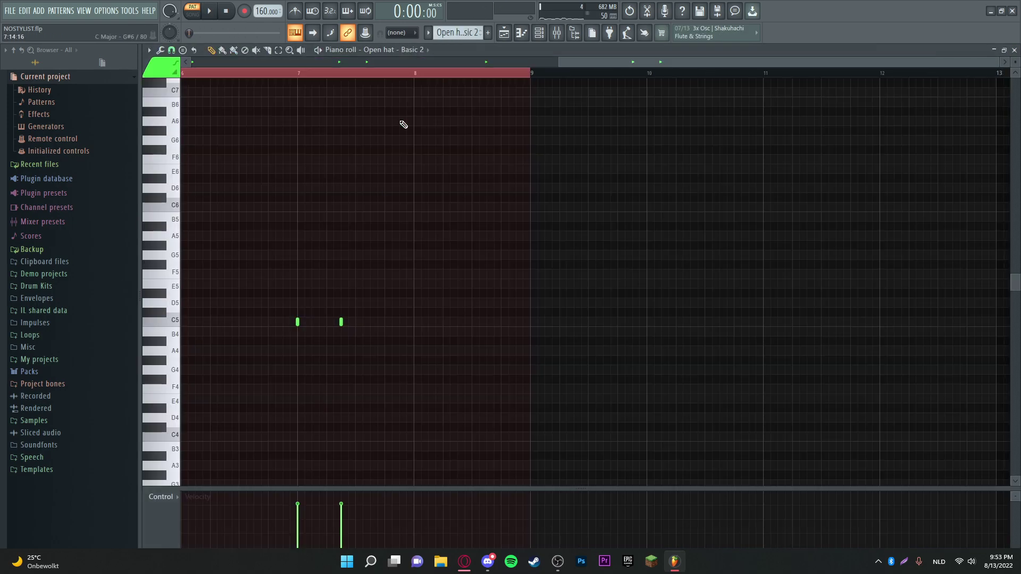
left_click_drag(589, 61, 52, 53)
right_click(249, 75)
key("space")
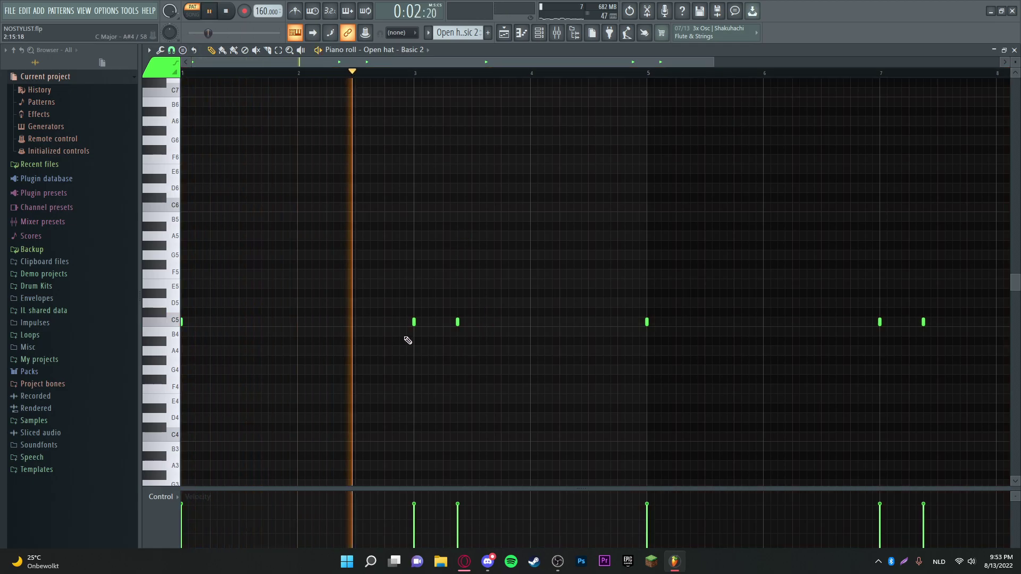
- Stop the Open hat - Basic 2 playback, close its piano roll and return to the playlist
key("space")
left_click(1013, 50)
key("Escape")
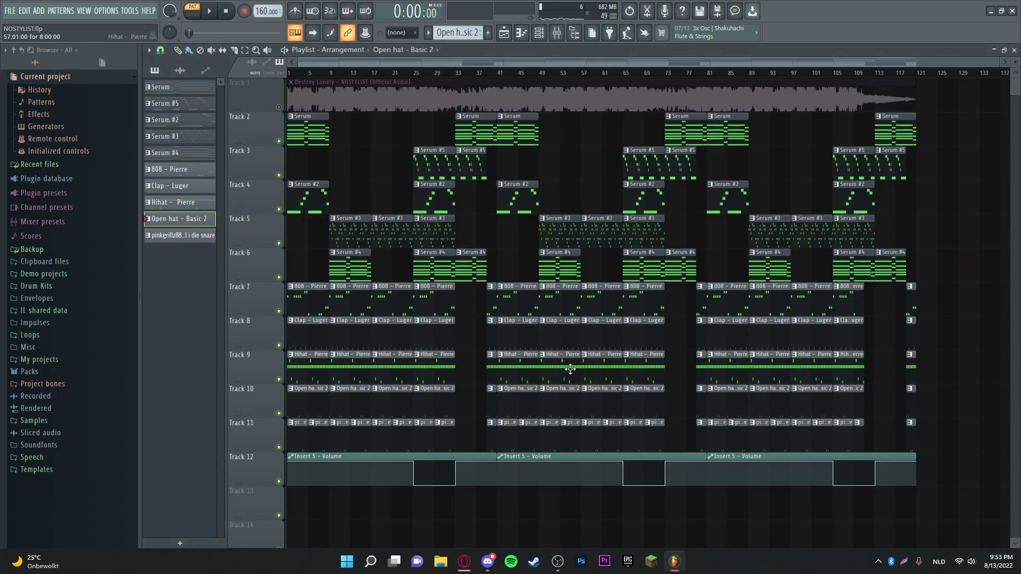
- Open the pinkgrillz88 - till i die snare pattern from Track 11, play it from bar 3 and return to the playlist
double_click(304, 440)
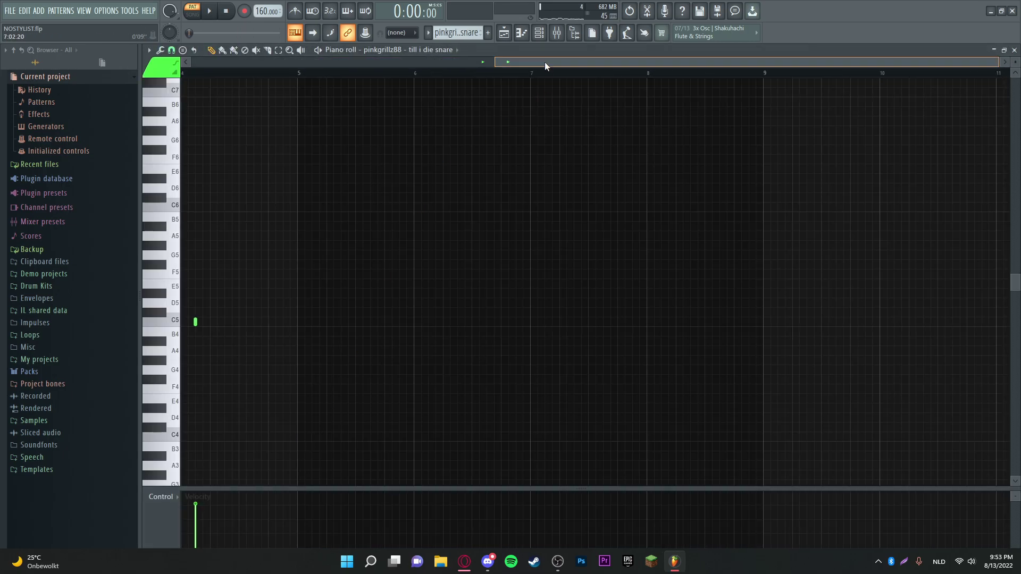
left_click_drag(544, 62, 494, 50)
left_click(430, 72)
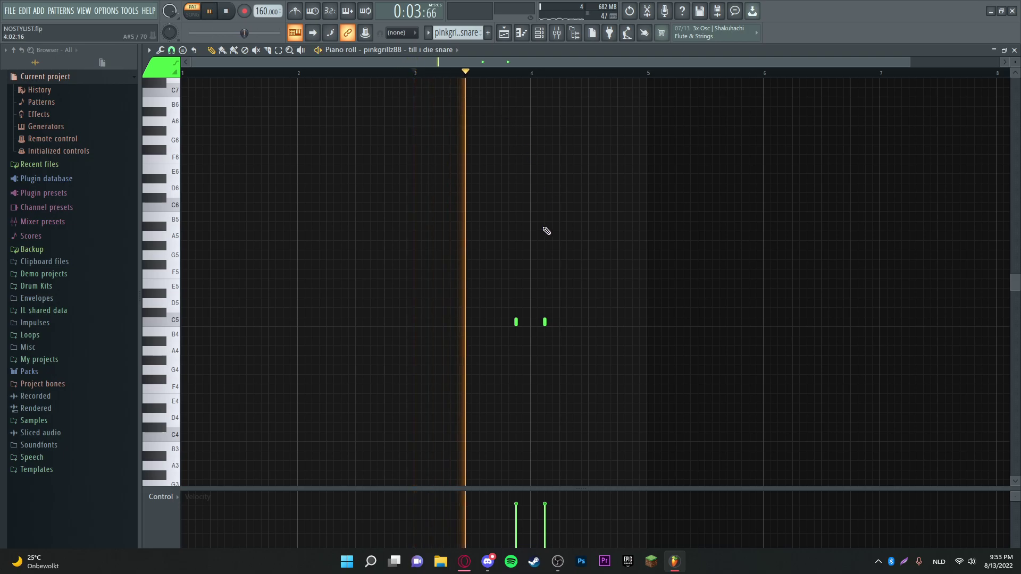
key("space")
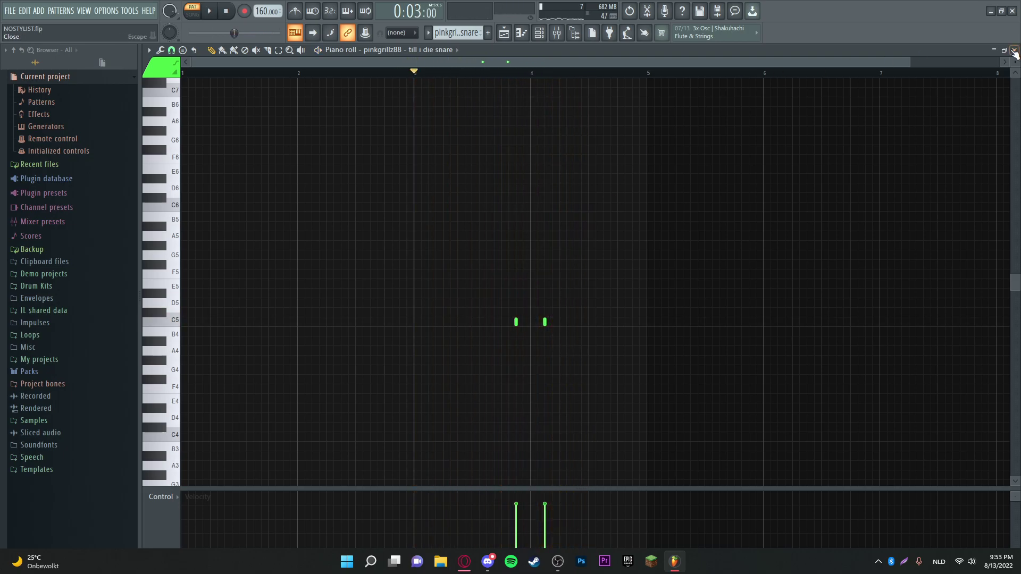
left_click(1014, 50)
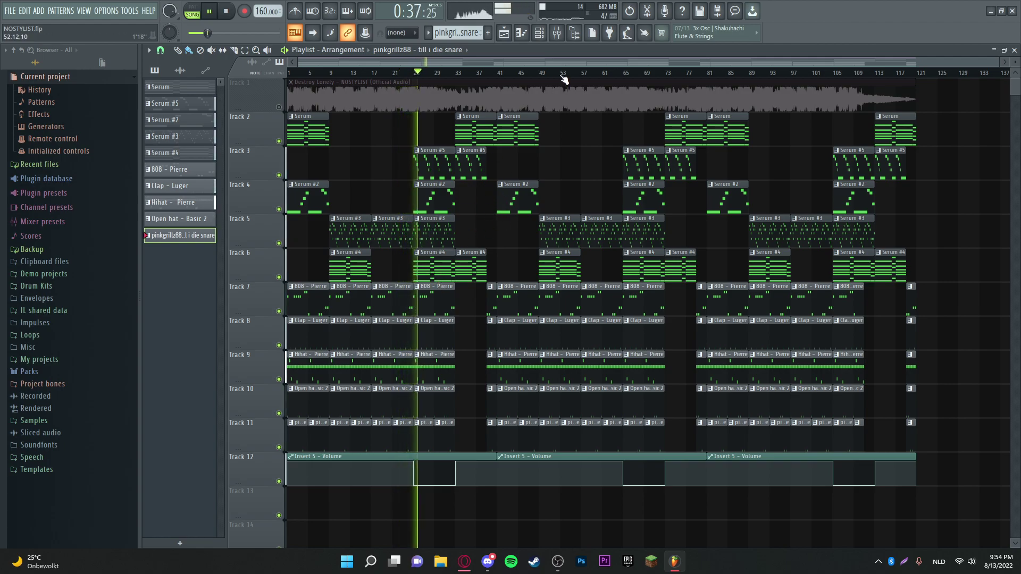
- While the song plays, show the mixer's Insert 6 track with its HalfTime effect, then hide the mixer
left_click(558, 33)
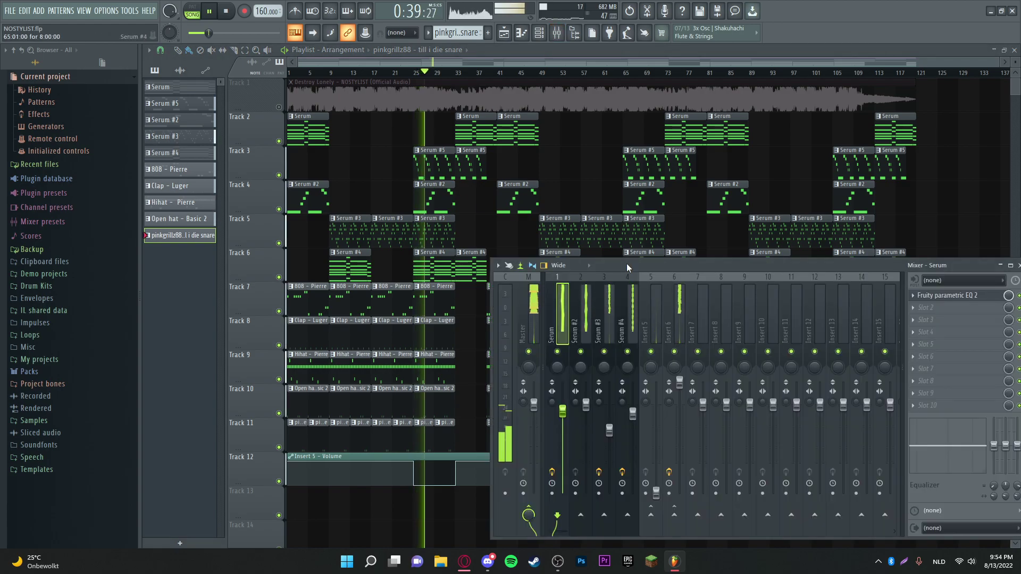
left_click(657, 295)
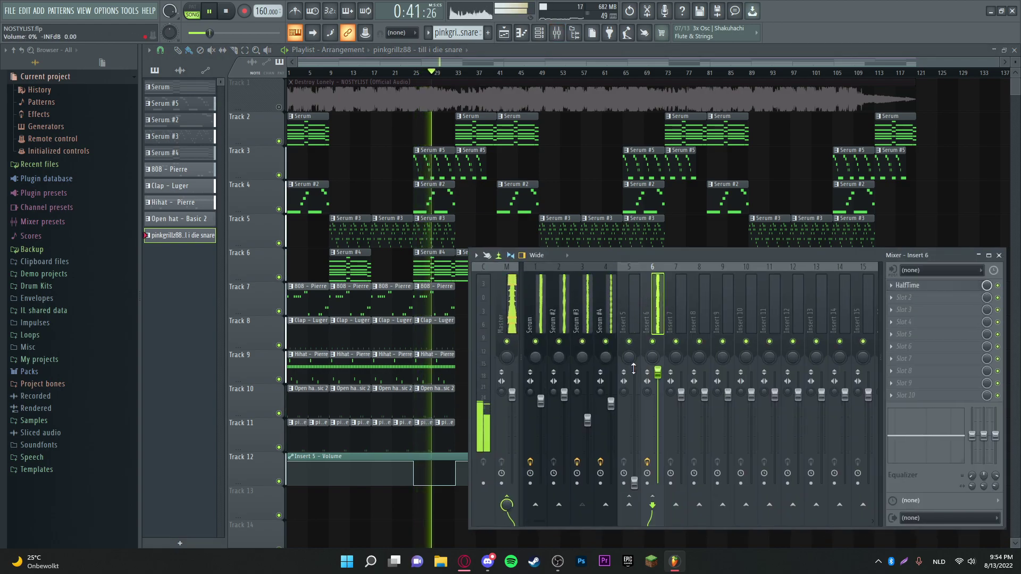
key("F9")
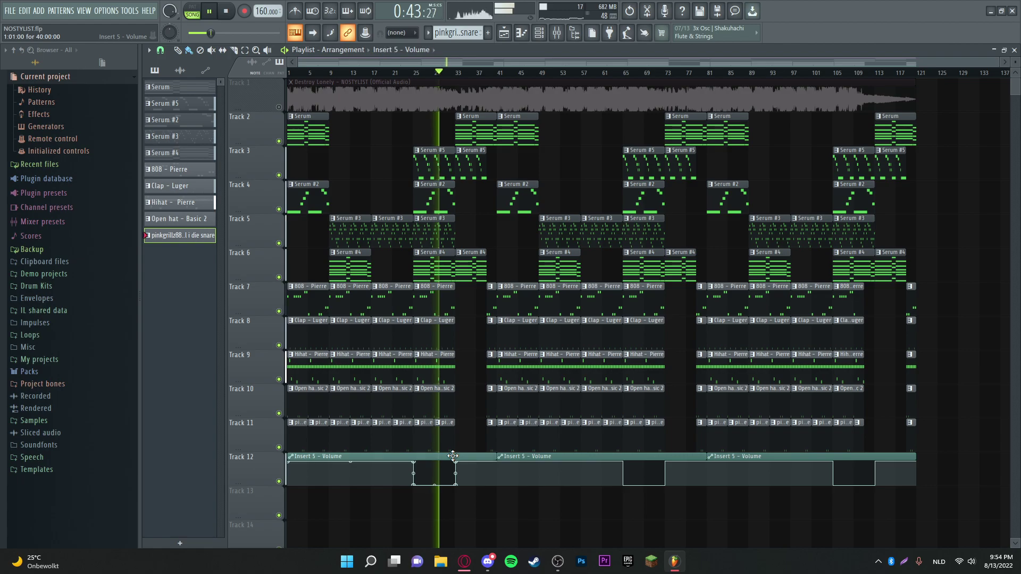
- Select the Insert 5 - Volume automation clip on Track 12 and compare it with the mixer's Insert 5 fader
left_click(403, 482)
left_click(557, 34)
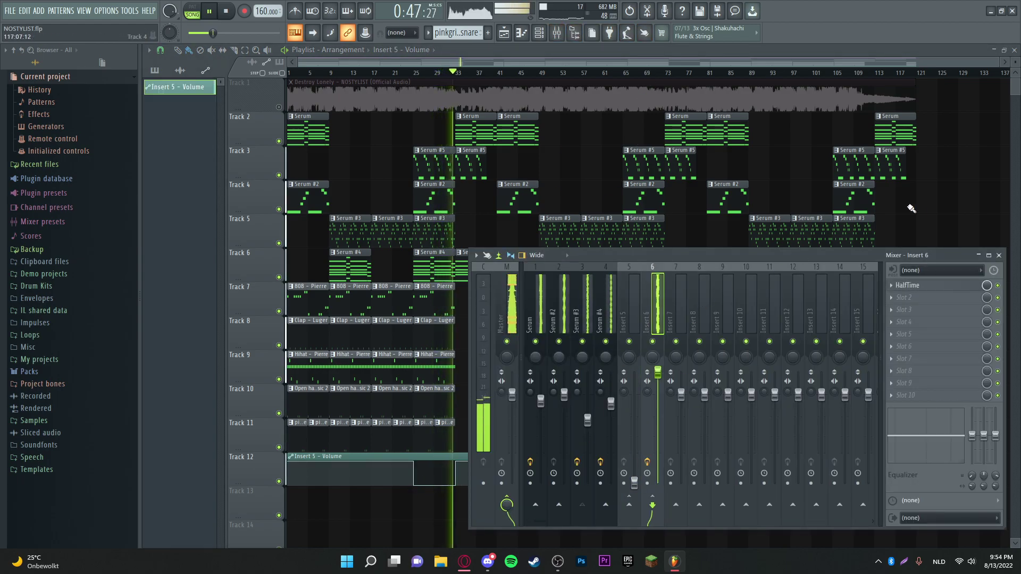
key("F9")
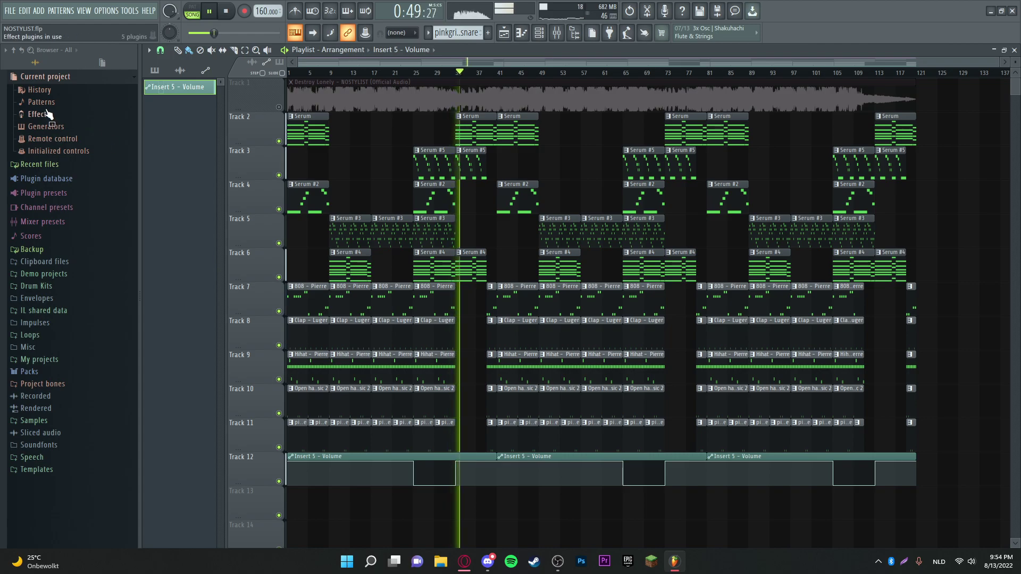